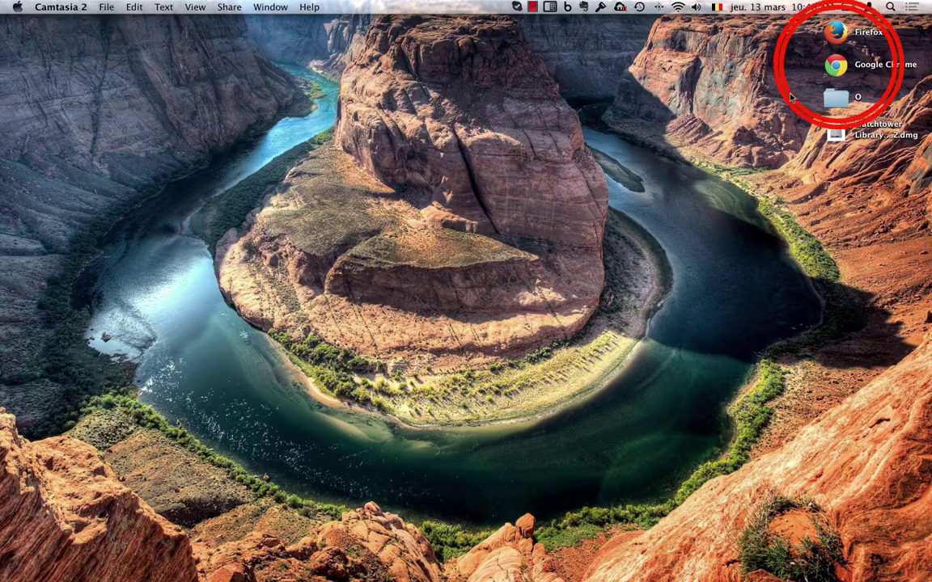
double_click(835, 65)
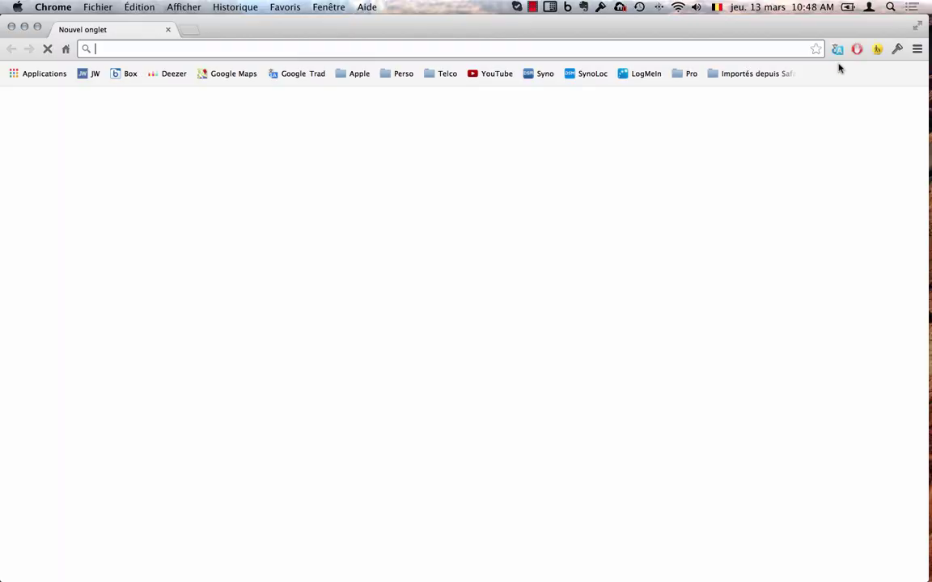
click(187, 51)
text(http://watchtowerlibraryformac.info)
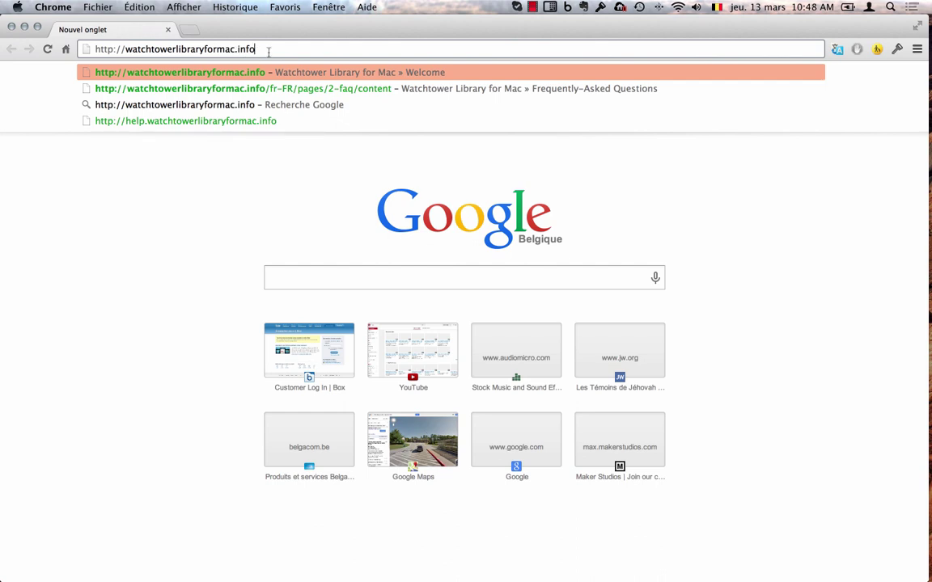
key(Return)
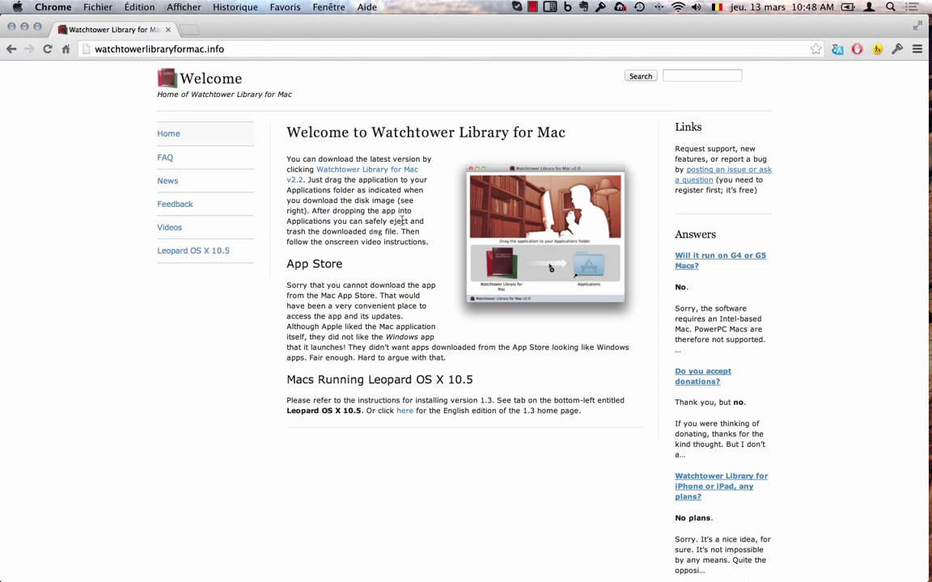
click(339, 172)
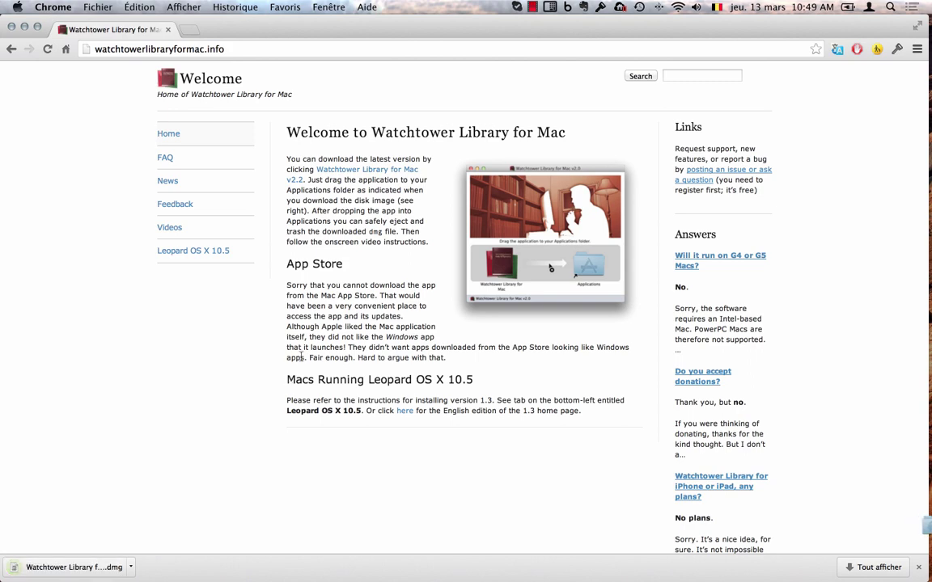
click(11, 27)
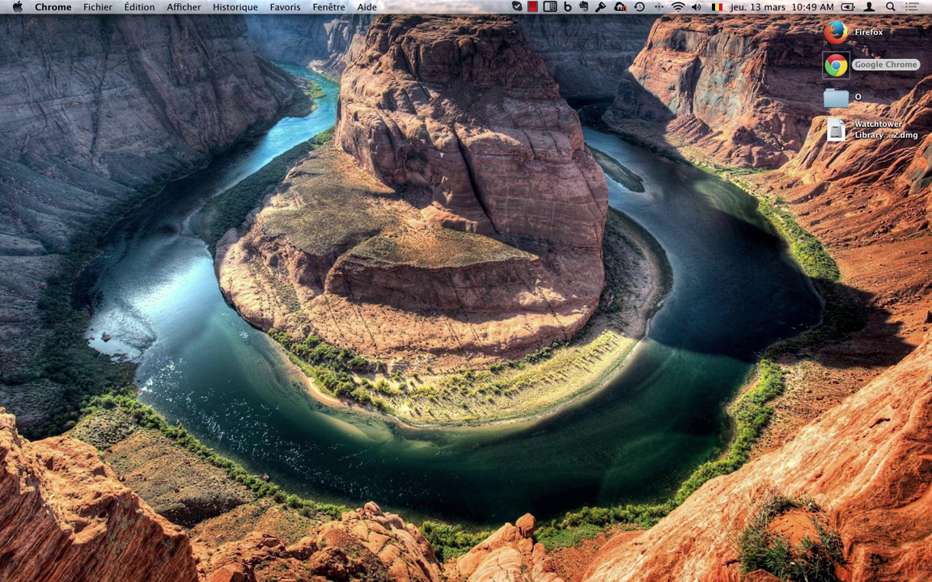
Move the downloaded Watchtower Library for Mac v2.2.dmg from the Downloads folder to the desktop, replacing the older copy
mouse_move(915, 385)
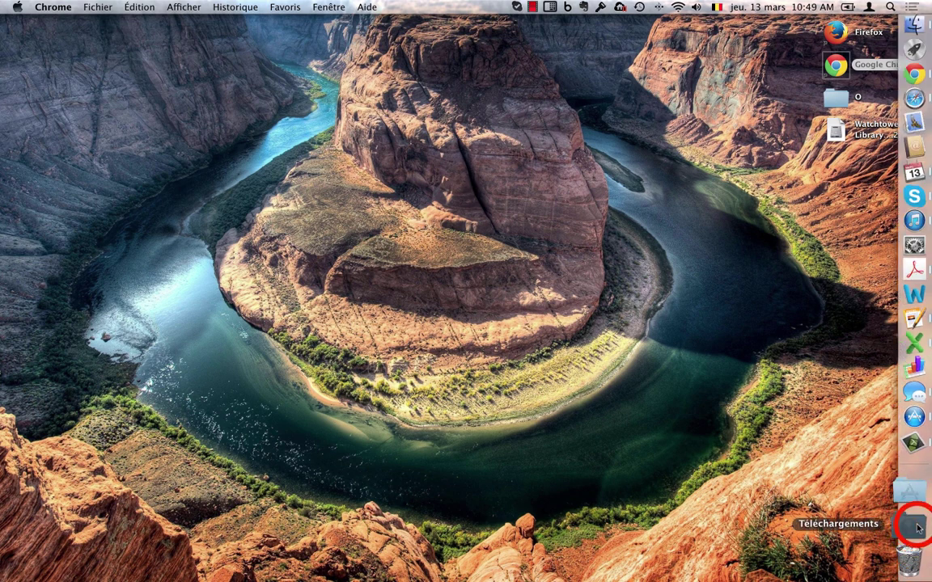
click(914, 526)
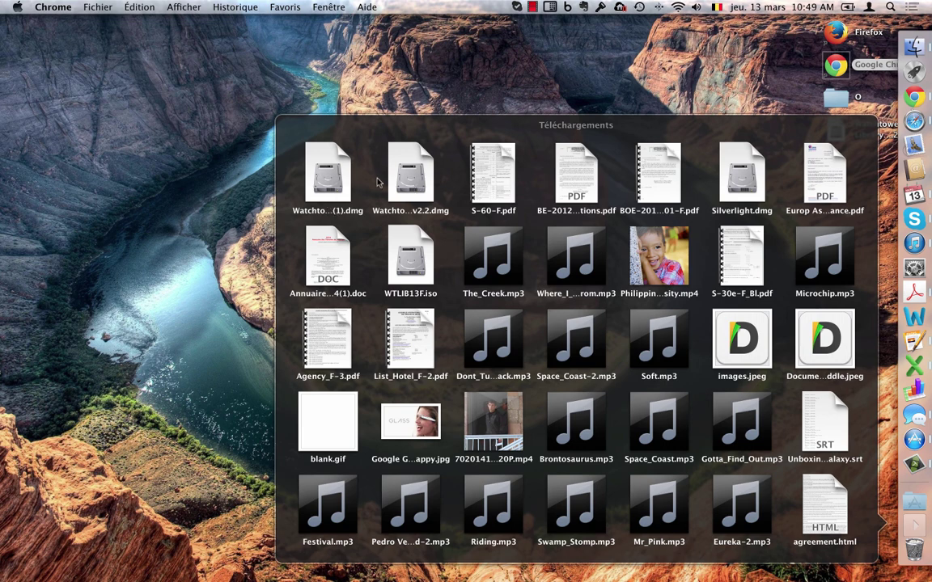
drag(409, 172, 687, 119)
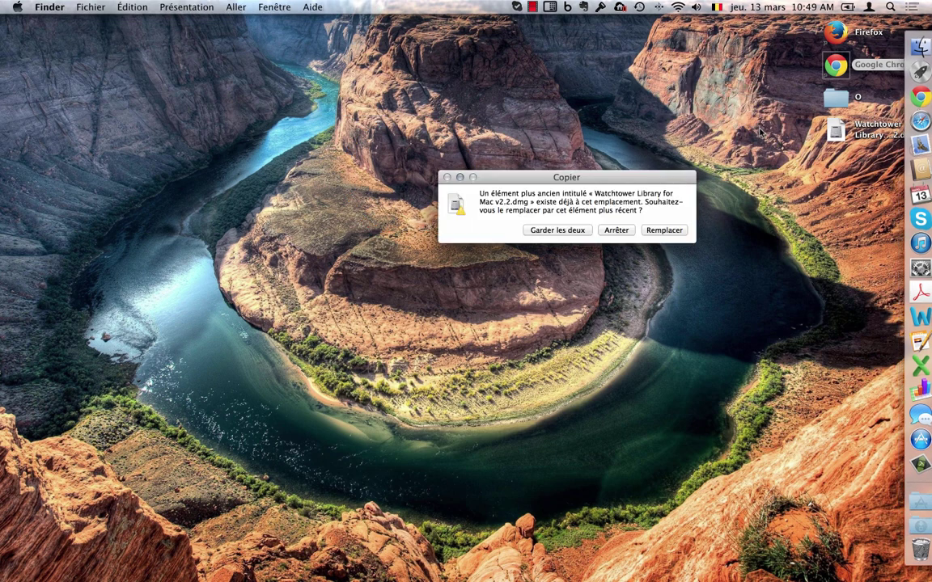
click(663, 231)
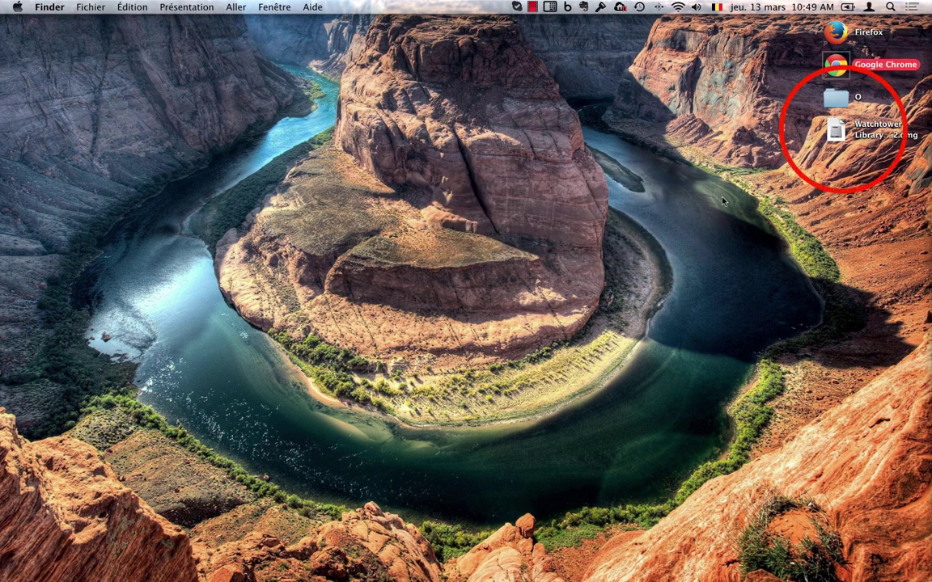
Open Watchtower Library for Mac v2.2.dmg, copy its application into the Applications folder, and close the disk image window
click(876, 132)
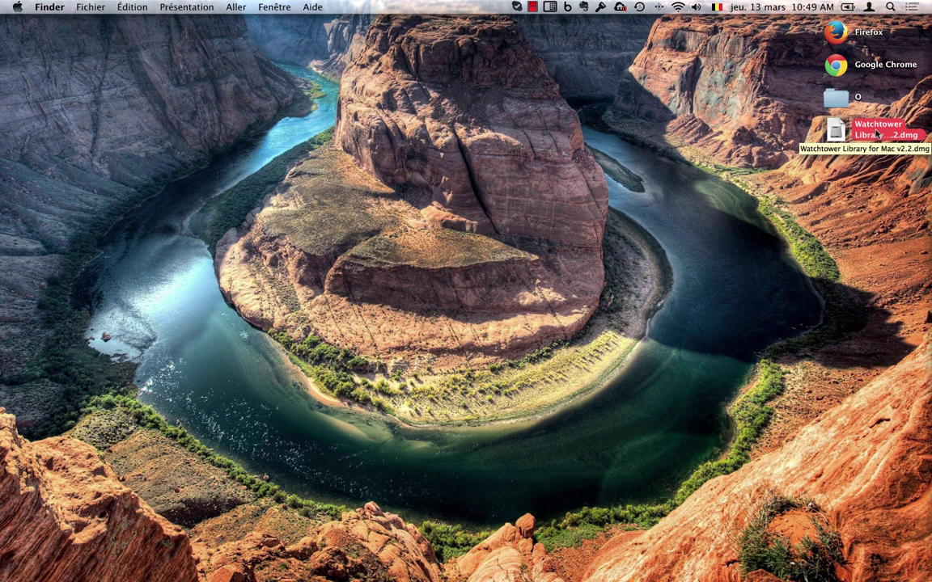
double_click(835, 132)
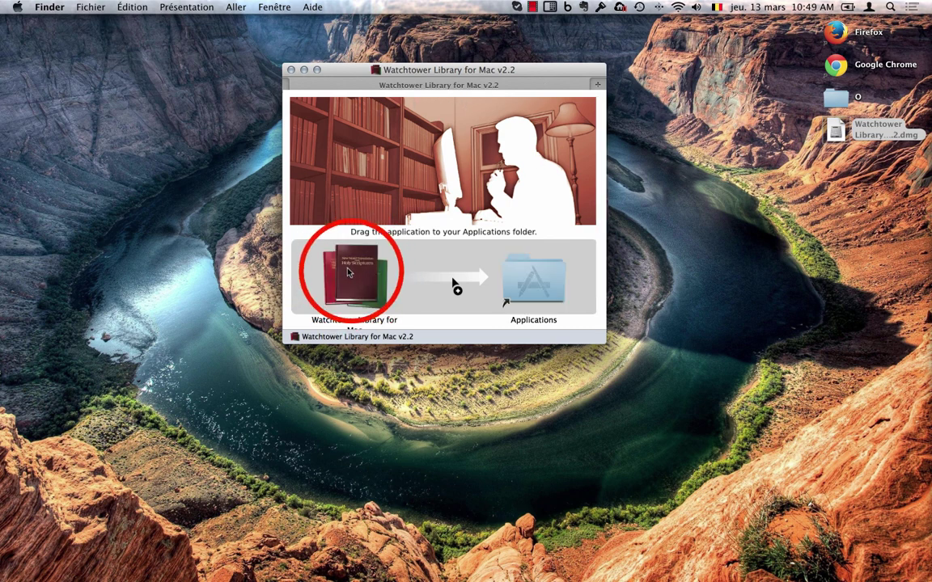
drag(348, 272, 532, 280)
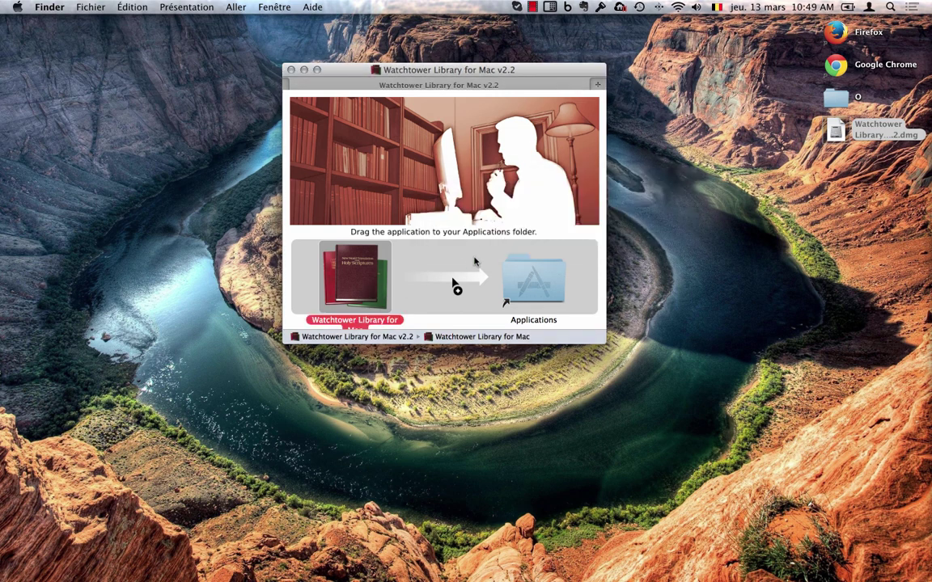
click(291, 70)
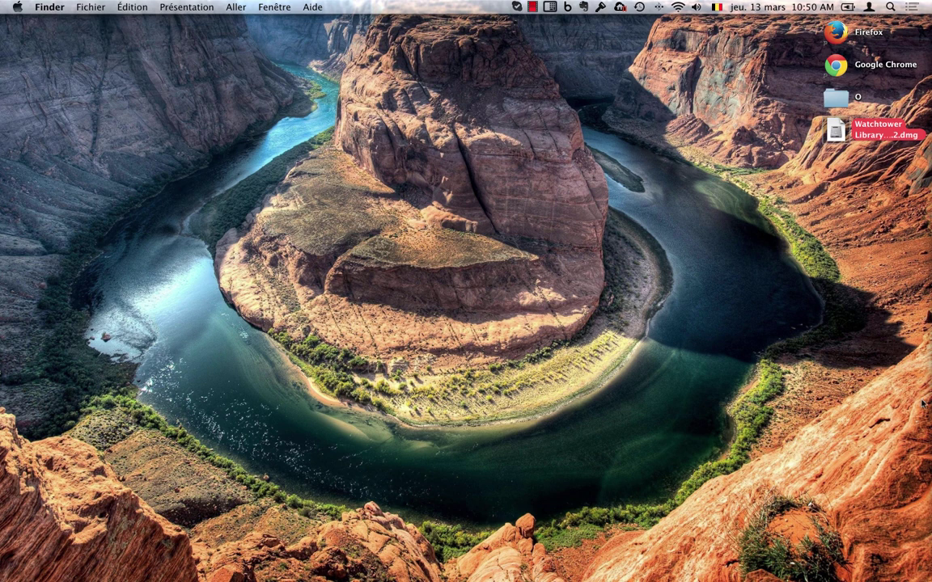
Open the WTLIB13F.iso disk image from the Downloads folder and reposition its window on the desktop
click(912, 527)
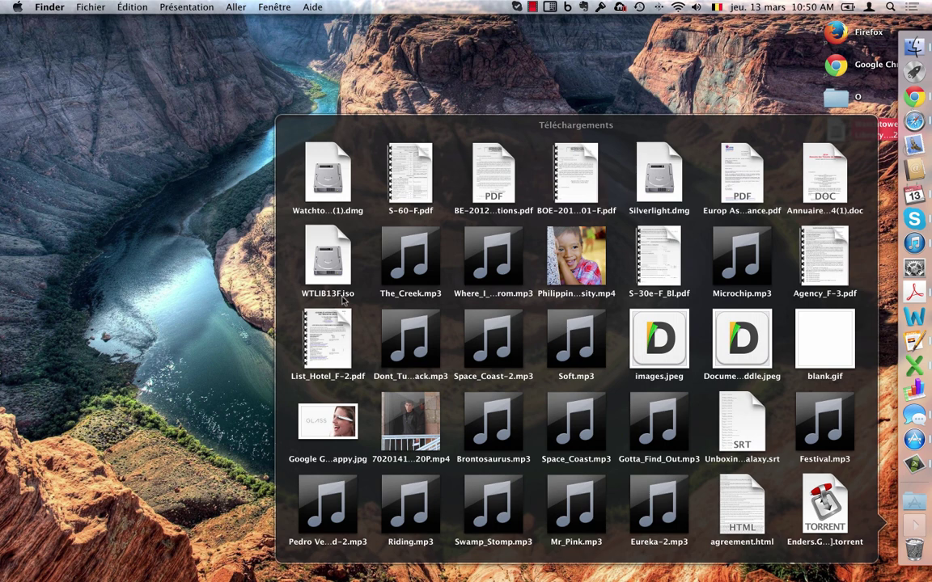
click(333, 267)
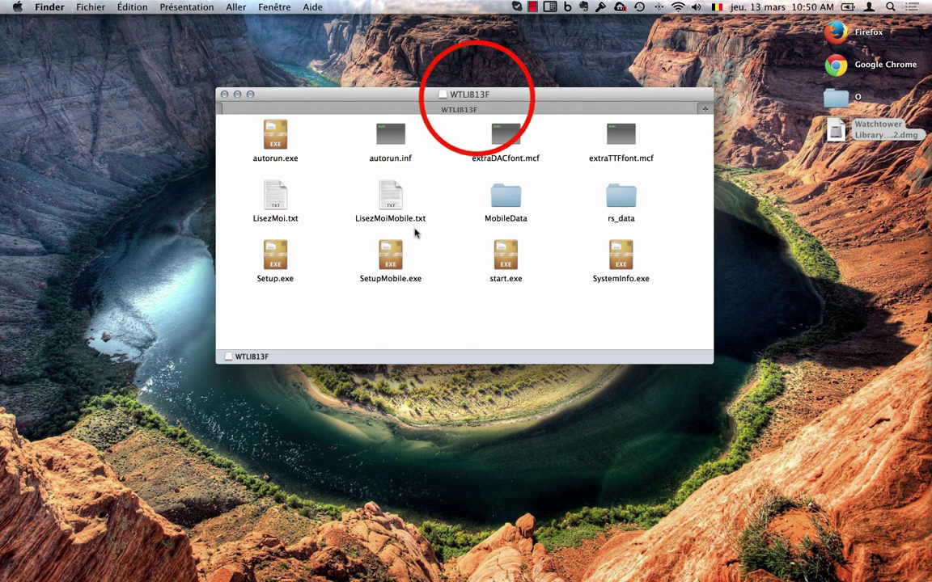
drag(477, 101, 558, 71)
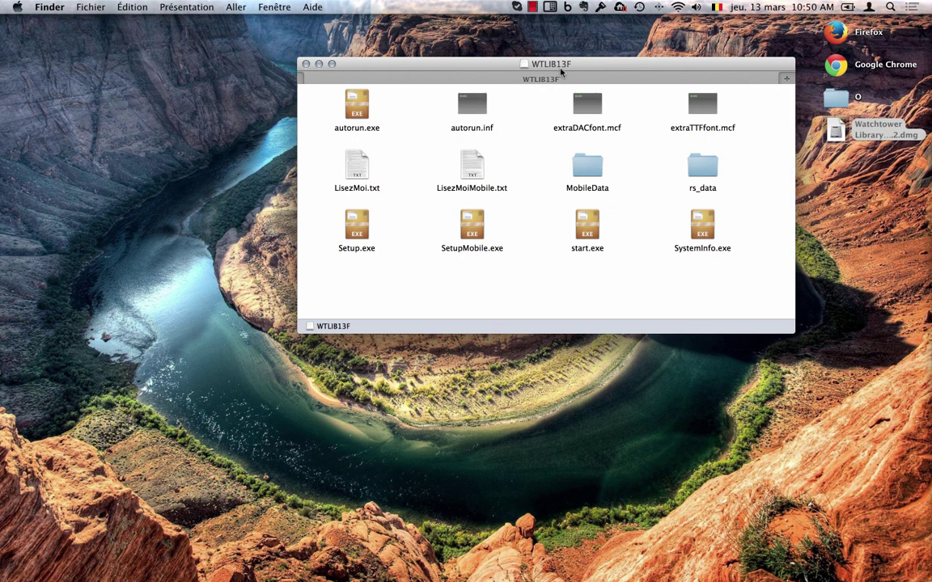
Launch Watchtower Library for Mac from the Applications folder, allow the downloaded application to open, and dismiss its welcome window
mouse_move(925, 118)
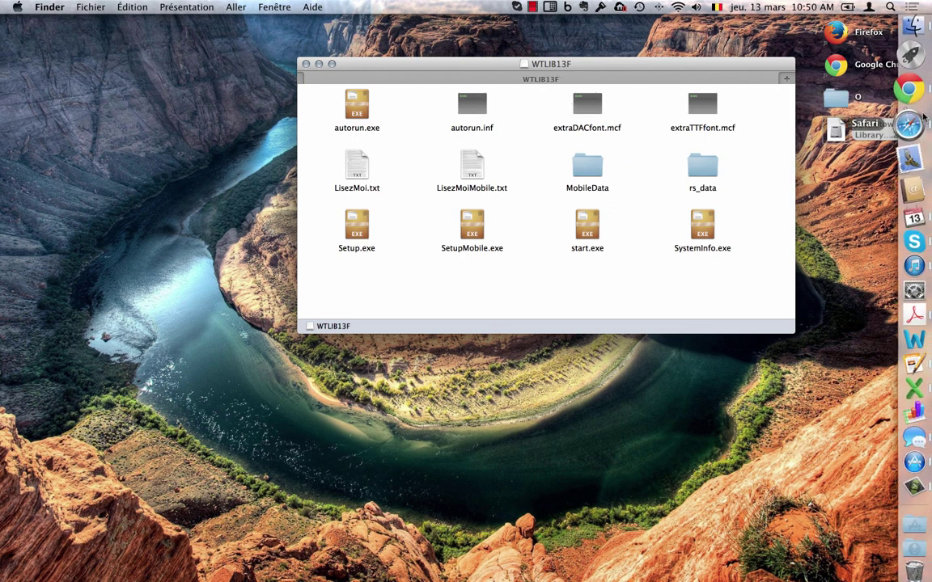
click(910, 508)
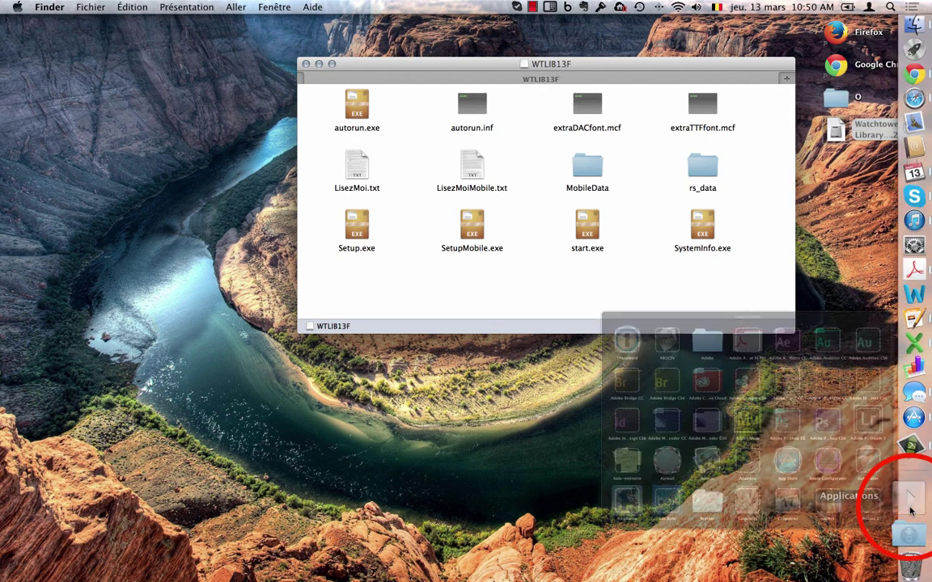
scroll(710, 429, down, 10)
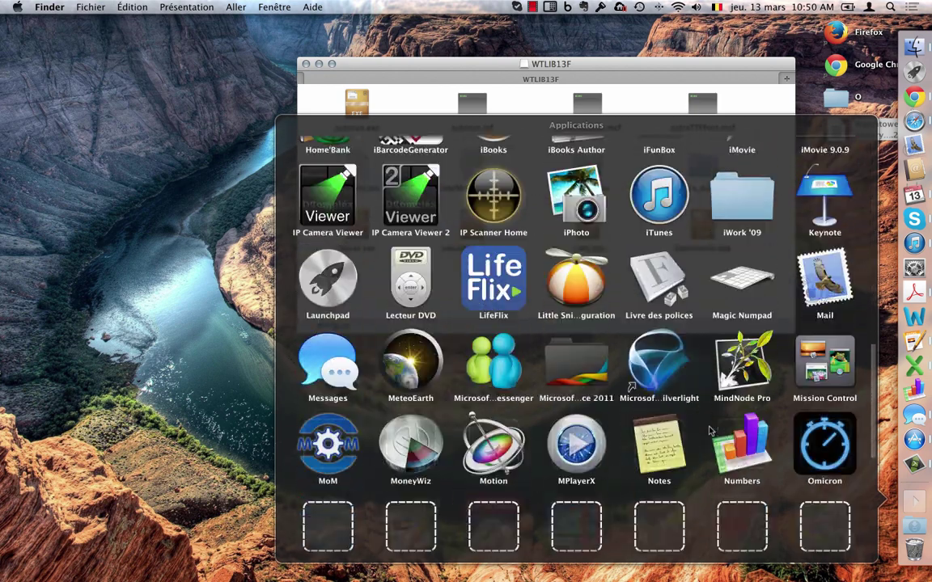
scroll(711, 429, down, 5)
click(596, 513)
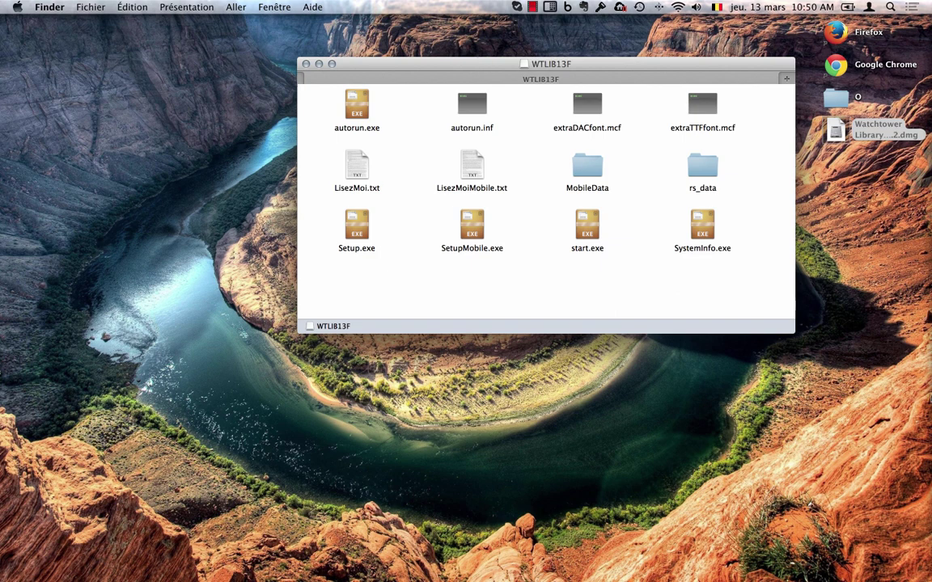
click(908, 398)
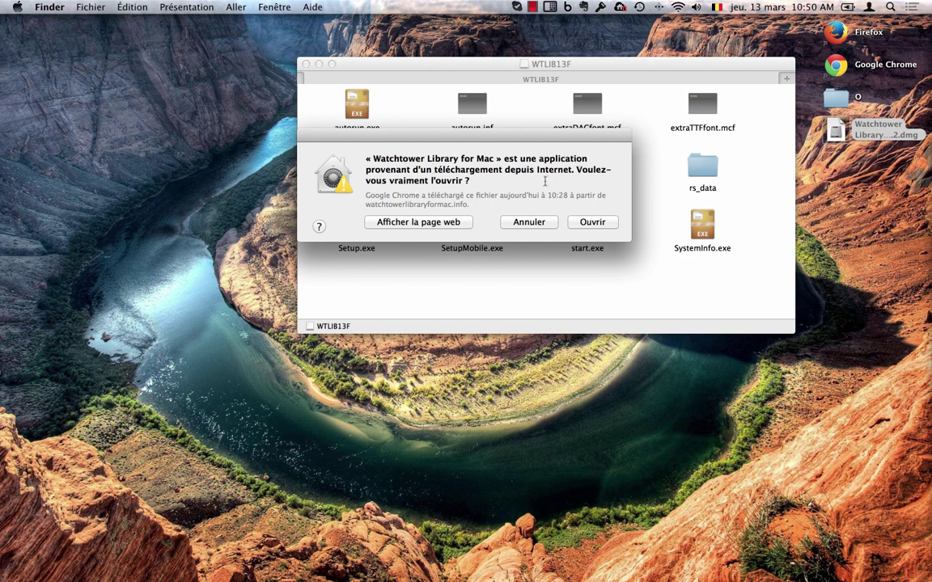
click(586, 223)
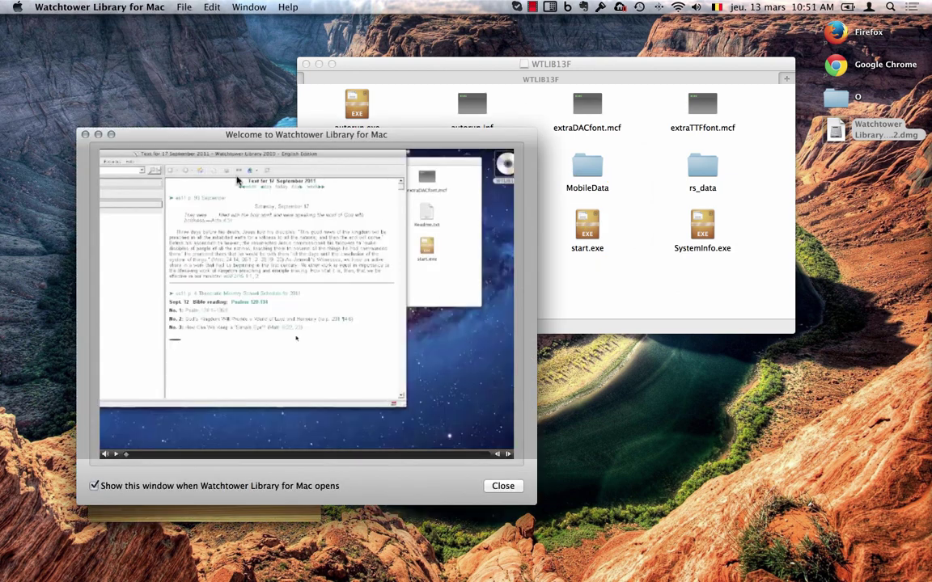
click(503, 487)
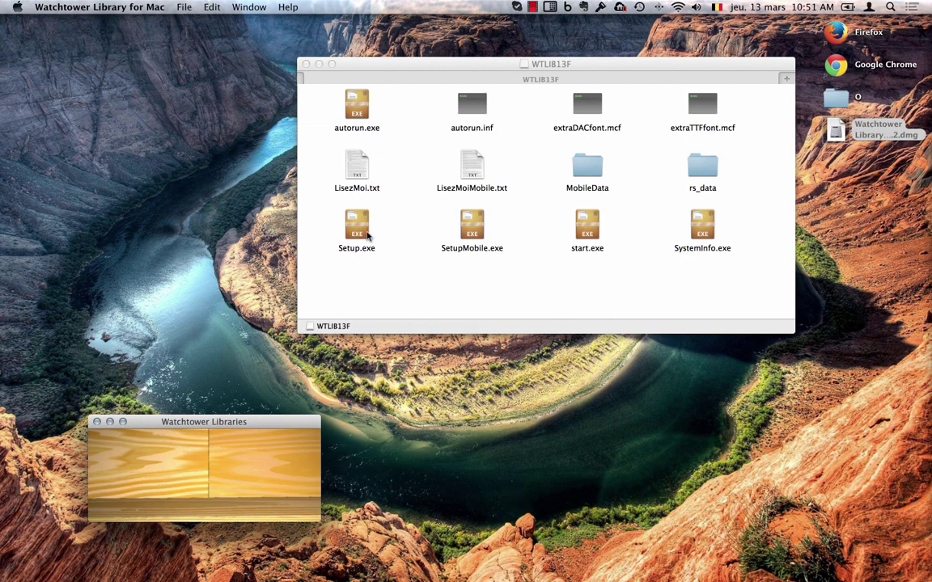
Install Watchtower Library 2013 by adding Setup.exe to Watchtower Libraries, accepting the licence and finishing the installer, and close the WTLIB13F window
drag(376, 250, 145, 469)
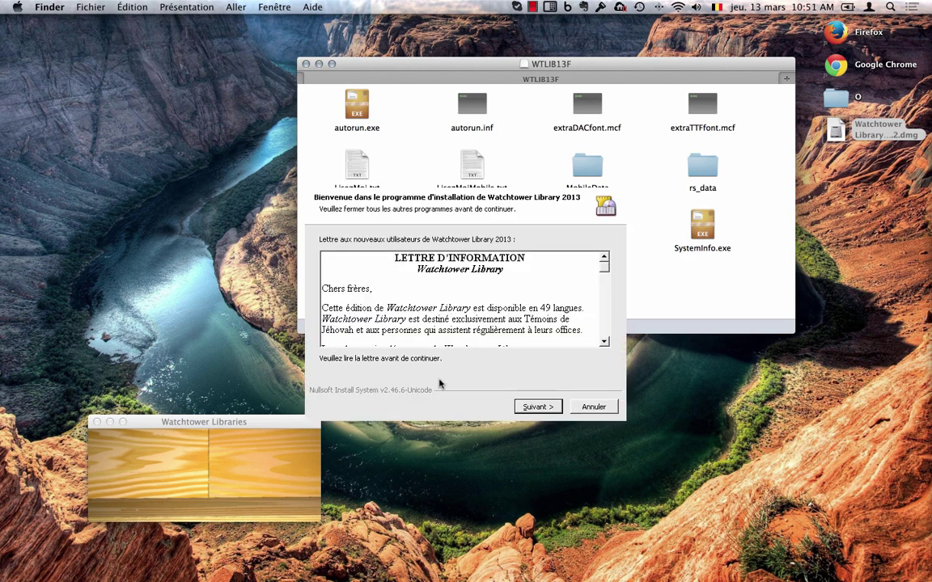
click(540, 407)
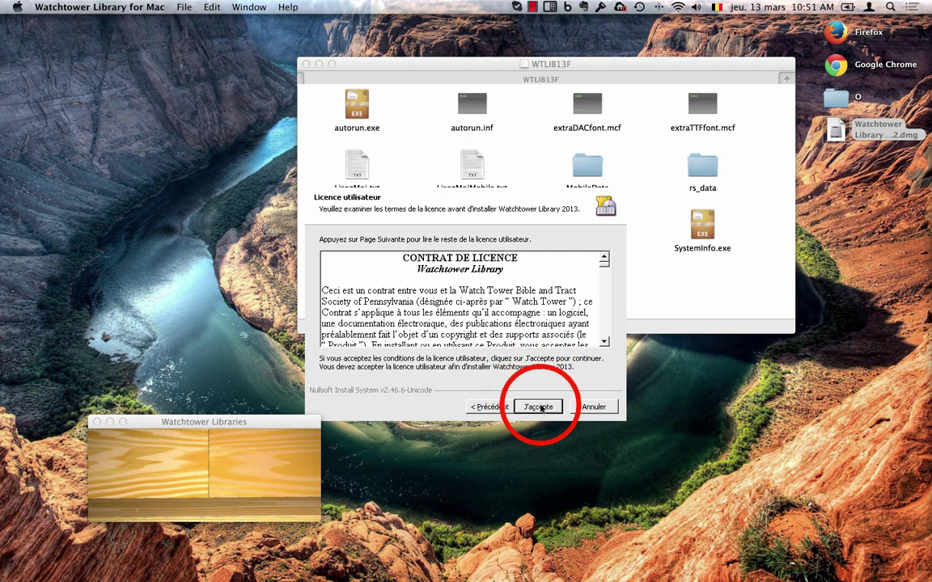
click(540, 407)
click(537, 407)
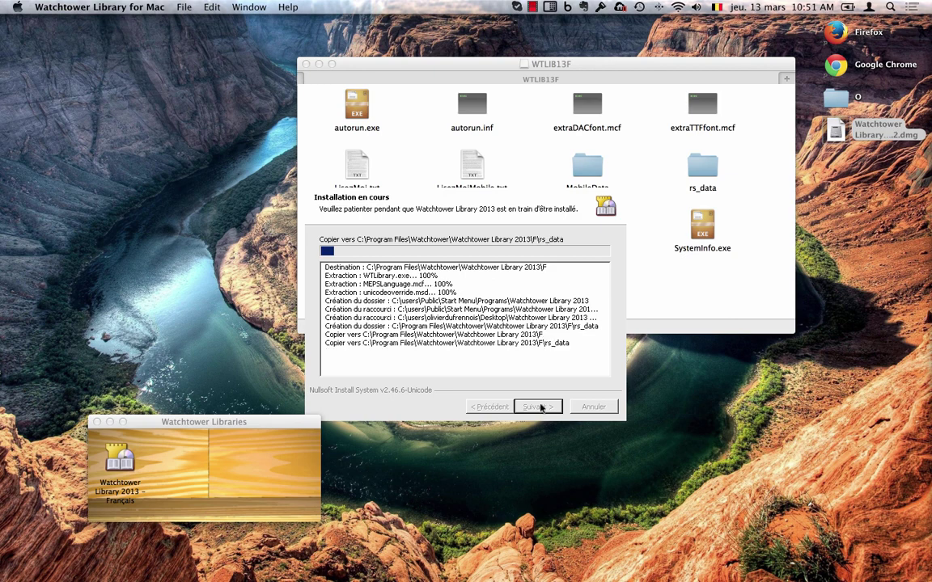
click(537, 407)
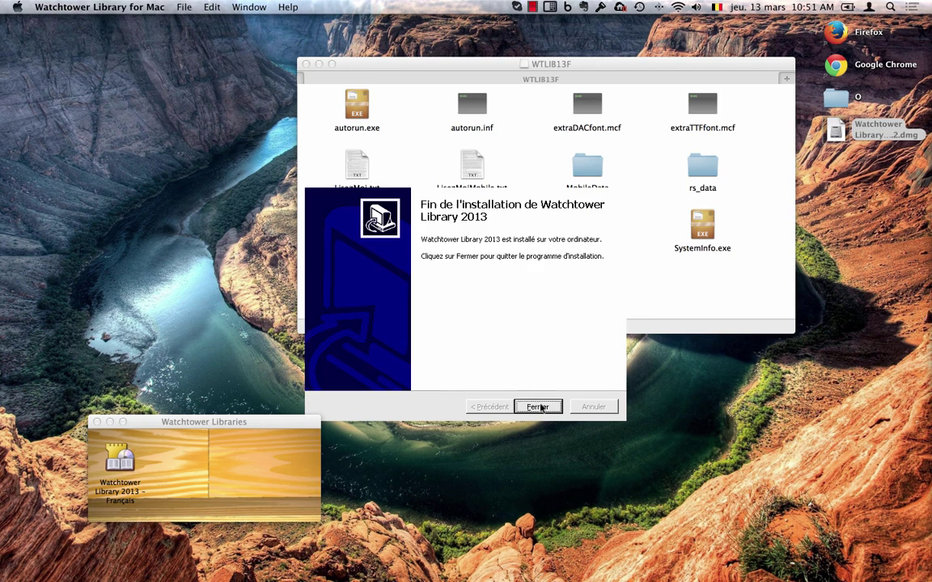
click(536, 407)
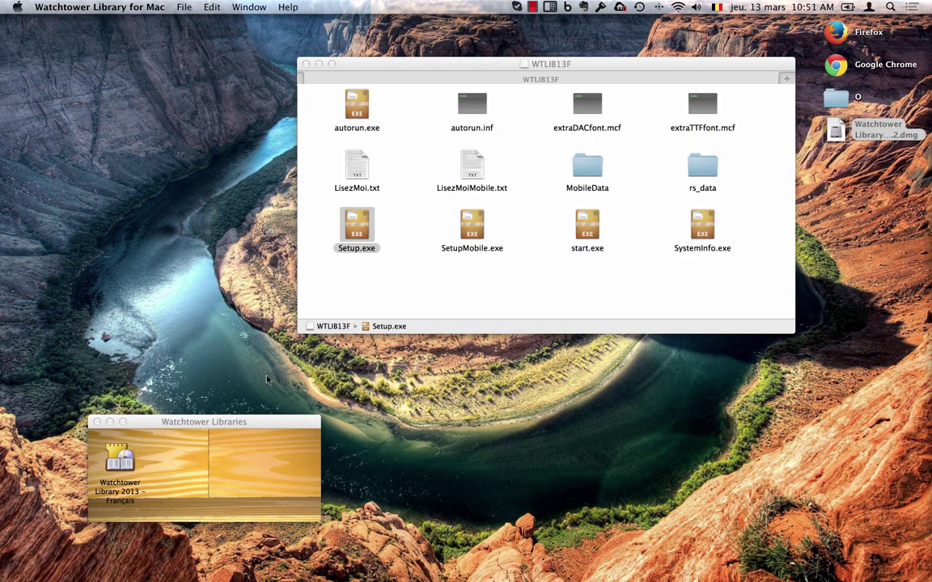
click(307, 64)
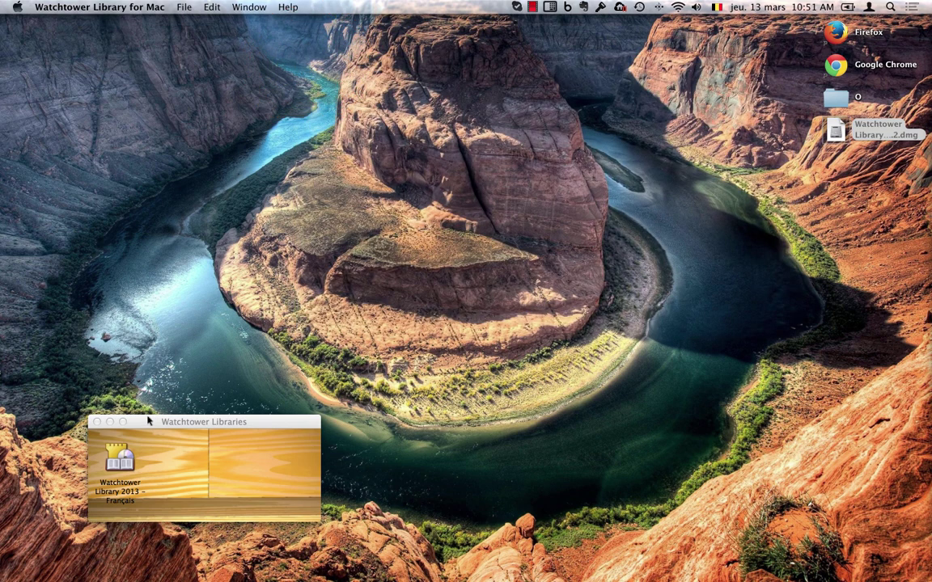
Open Watchtower Library 2013 - Français from Watchtower Libraries and decline printing the "Pour bien démarrer" document
click(121, 465)
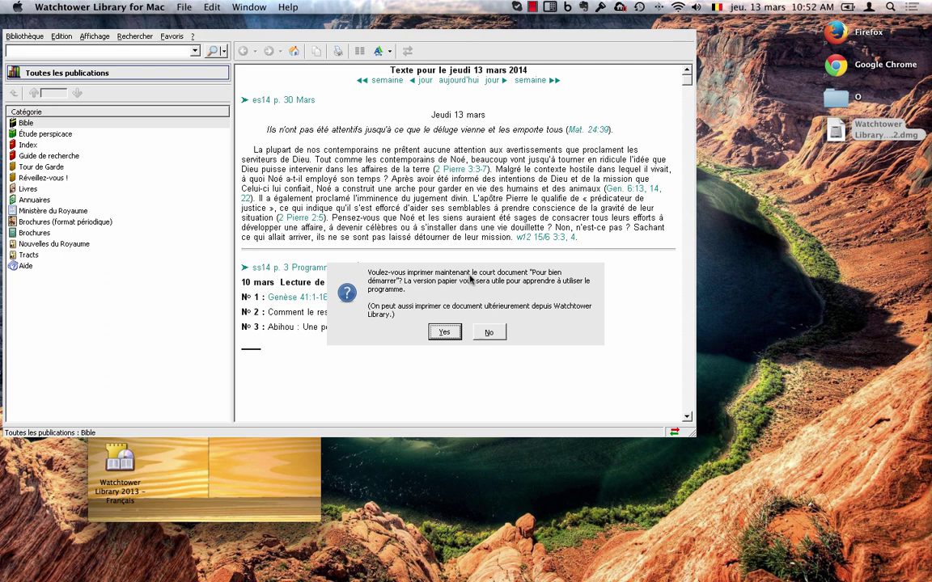
click(501, 338)
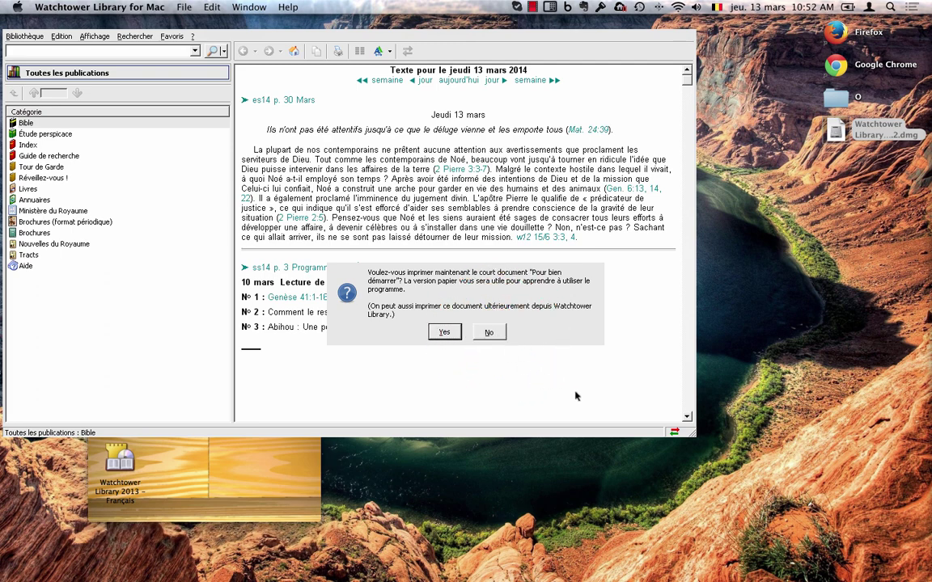
click(495, 335)
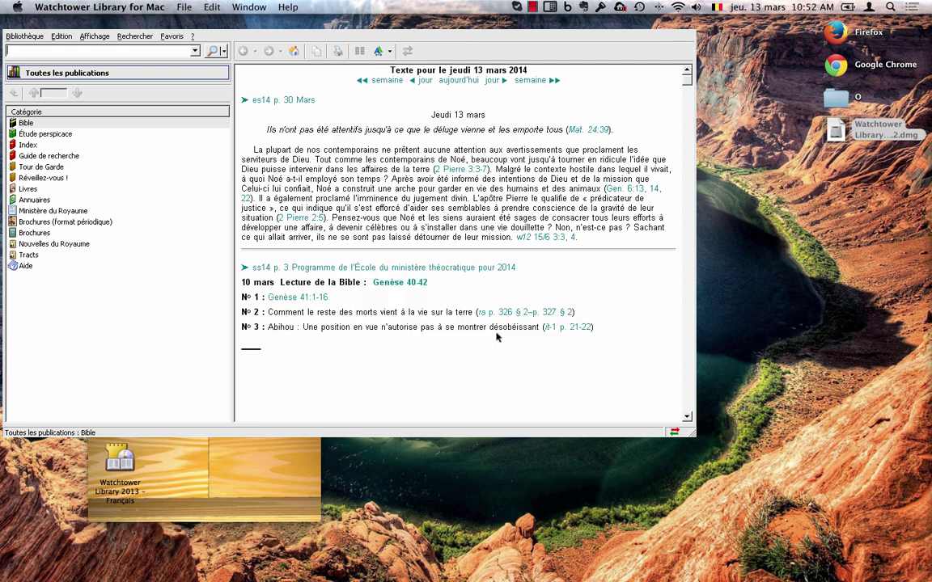
Return to the library window and quit Watchtower Library for Mac
key(ctrl+Up)
click(156, 139)
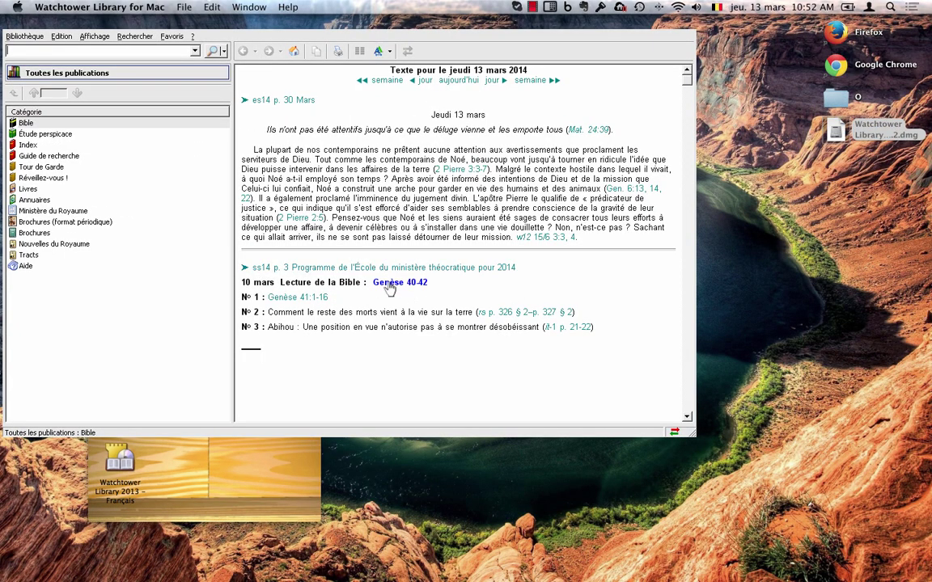
click(98, 8)
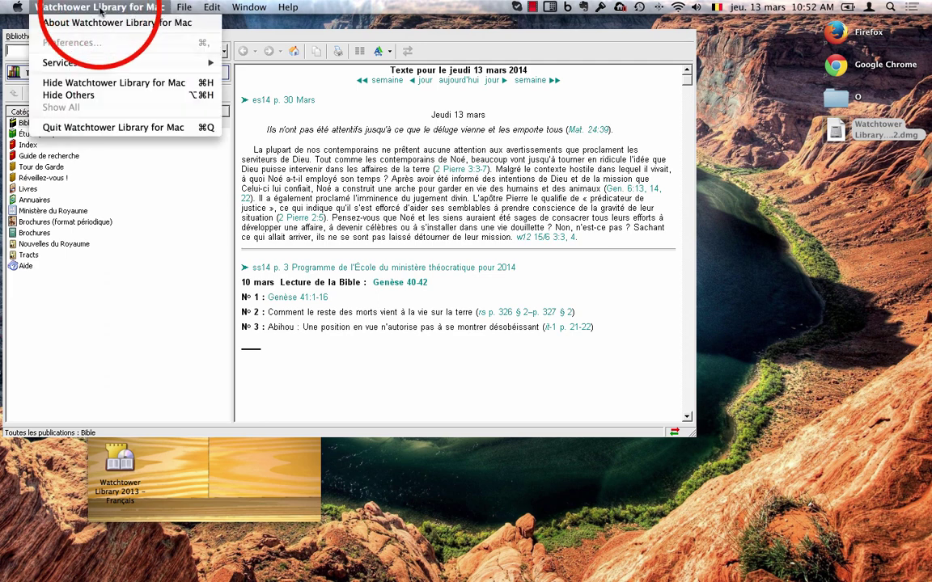
click(103, 129)
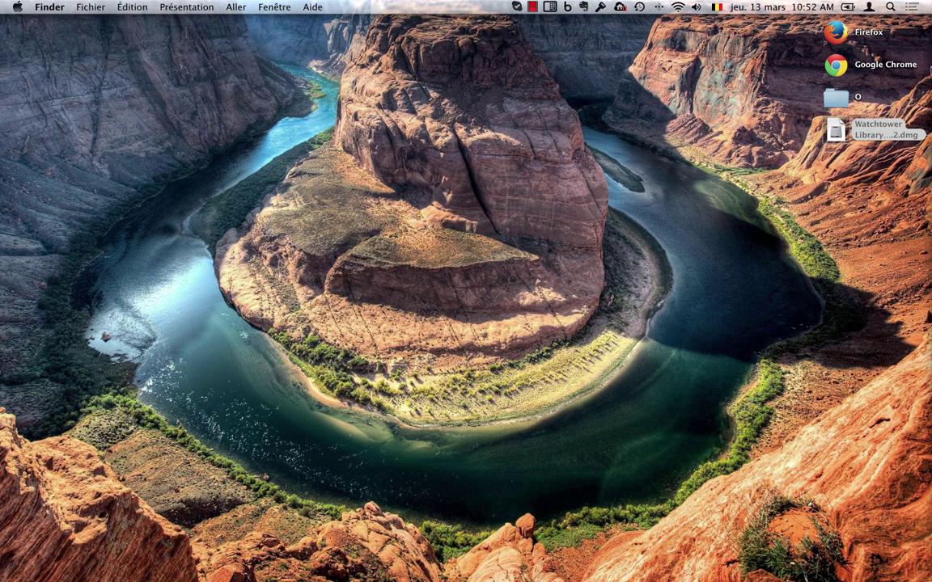
Launch Watchtower Library for Mac from the Applications folder
mouse_move(909, 364)
click(912, 503)
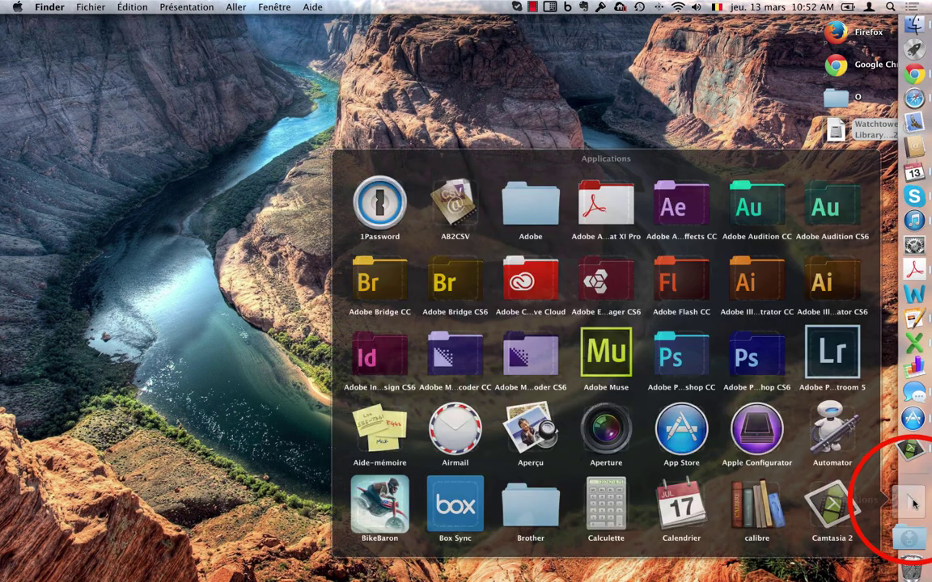
scroll(621, 407, down, 5)
scroll(622, 407, down, 10)
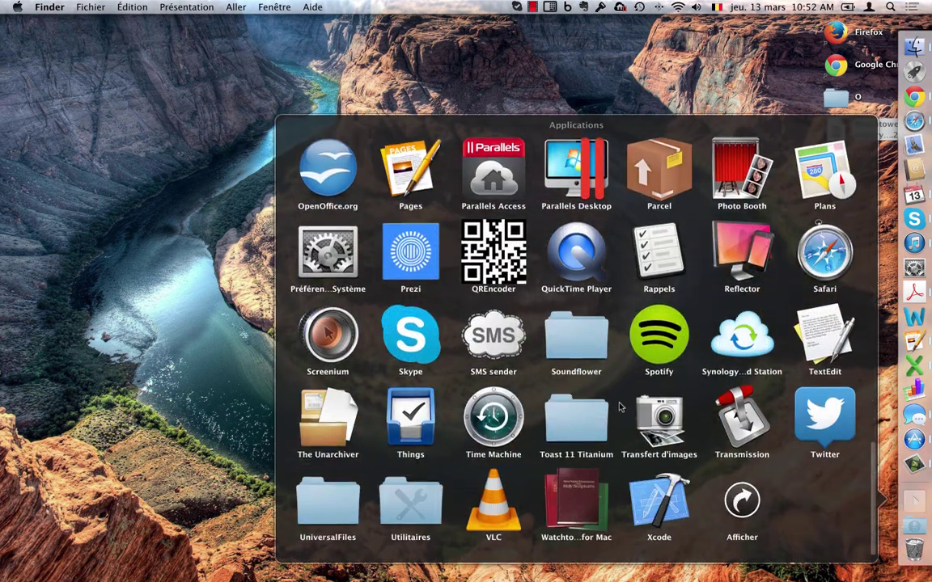
click(578, 515)
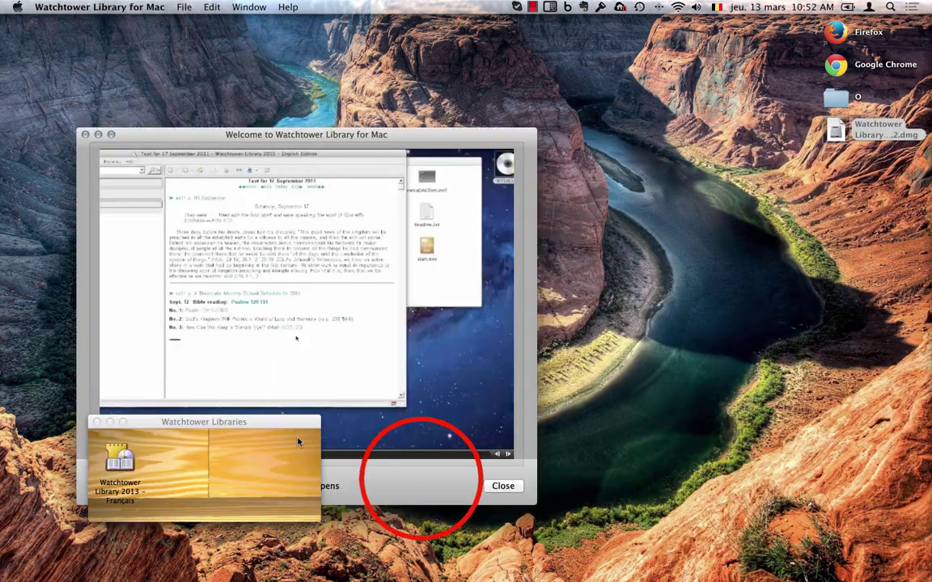
Turn off showing the welcome window when Watchtower Library for Mac opens and close that window
click(418, 480)
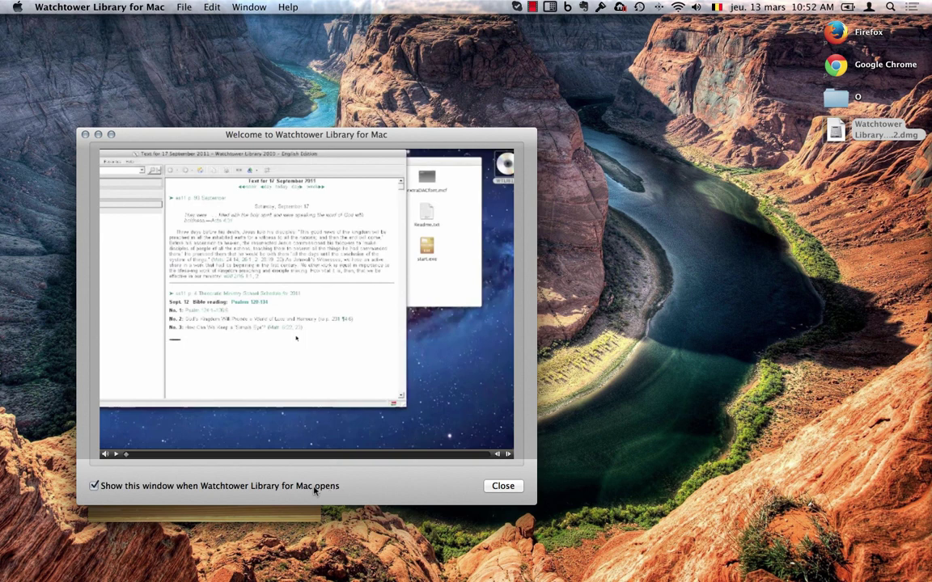
click(93, 485)
click(517, 487)
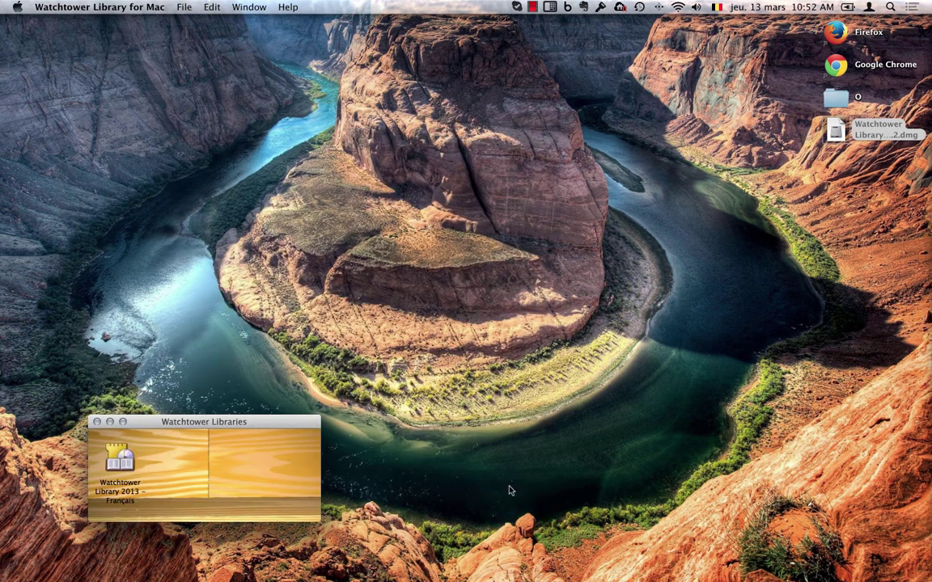
Open Watchtower Library 2013 - Français from Watchtower Libraries, then quit Watchtower Library for Mac
click(120, 457)
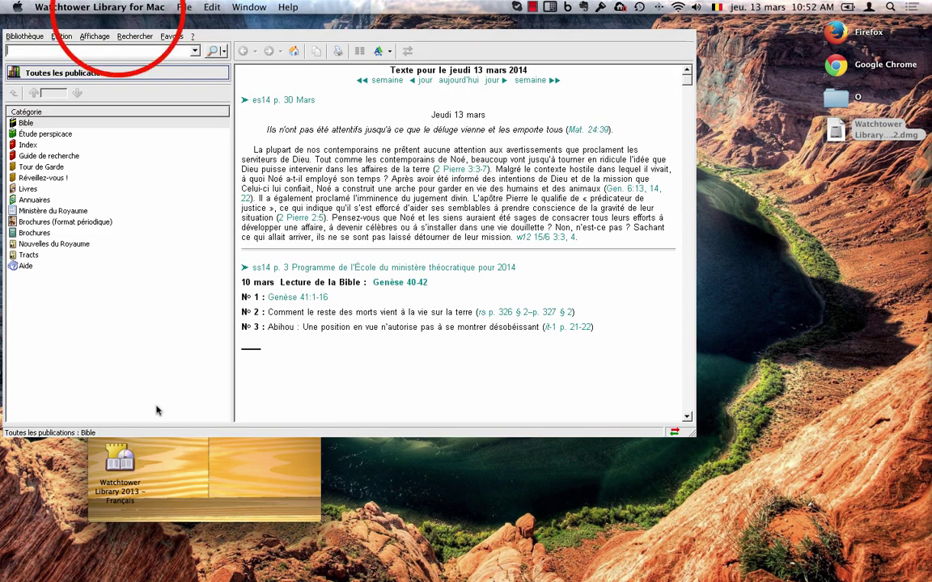
click(106, 7)
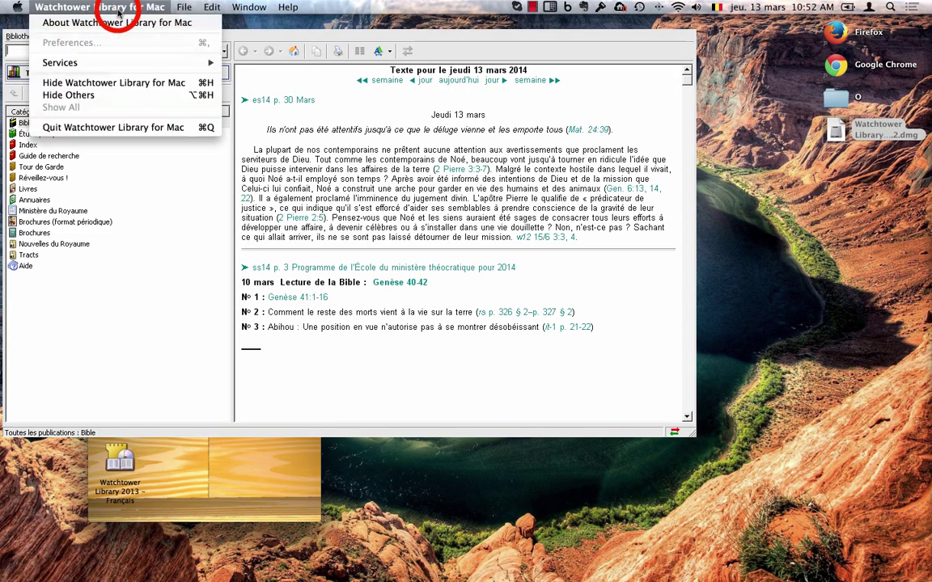
click(101, 127)
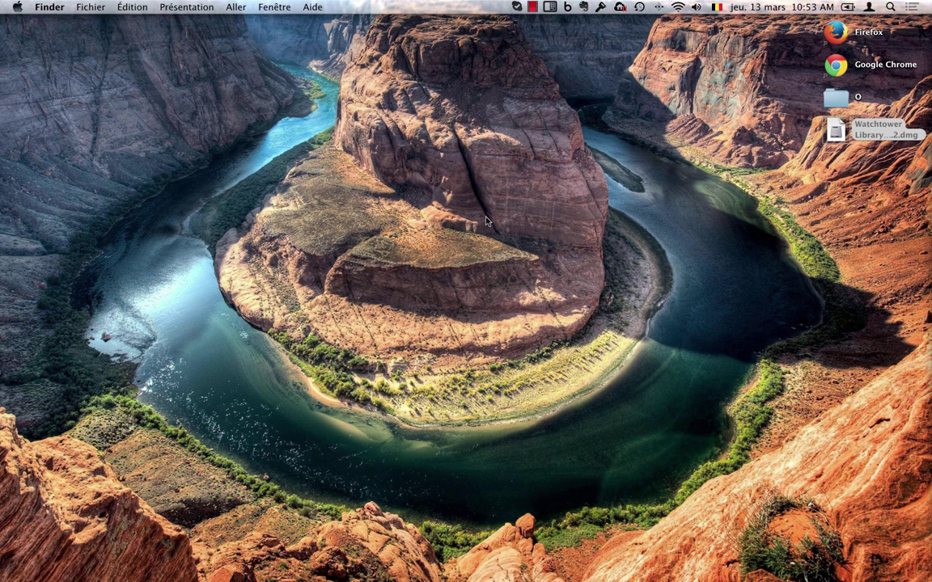
click(532, 6)
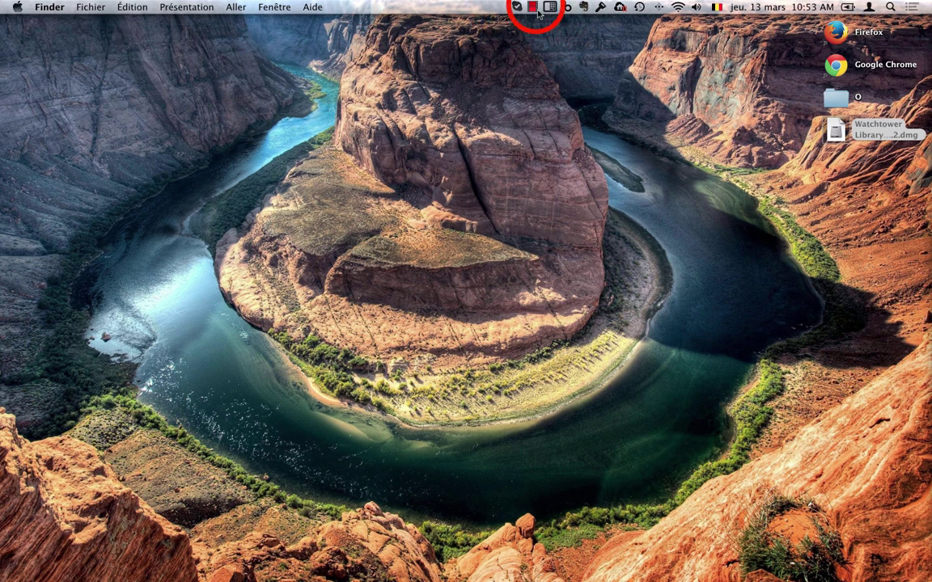